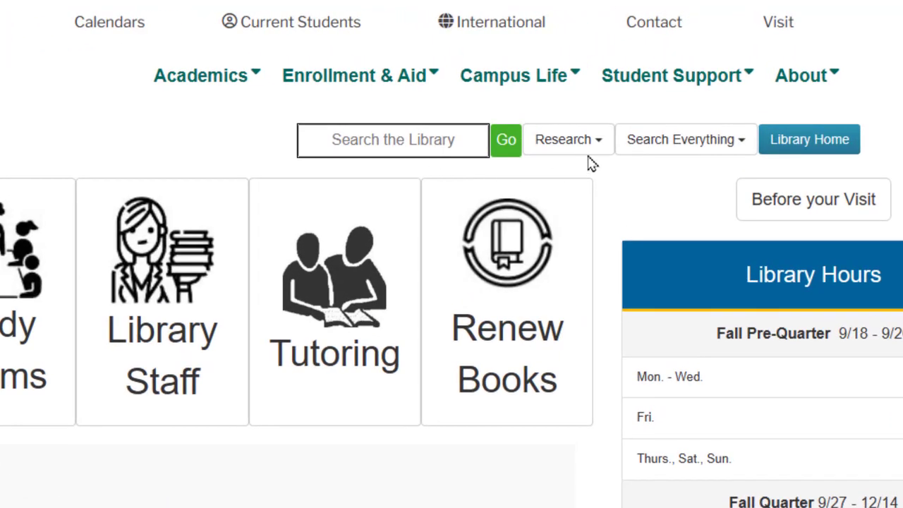
Go to Research > Databases for Keyword Searches to list the library's 115 databases.
{"action": "left_click", "coordinate": [584, 148]}
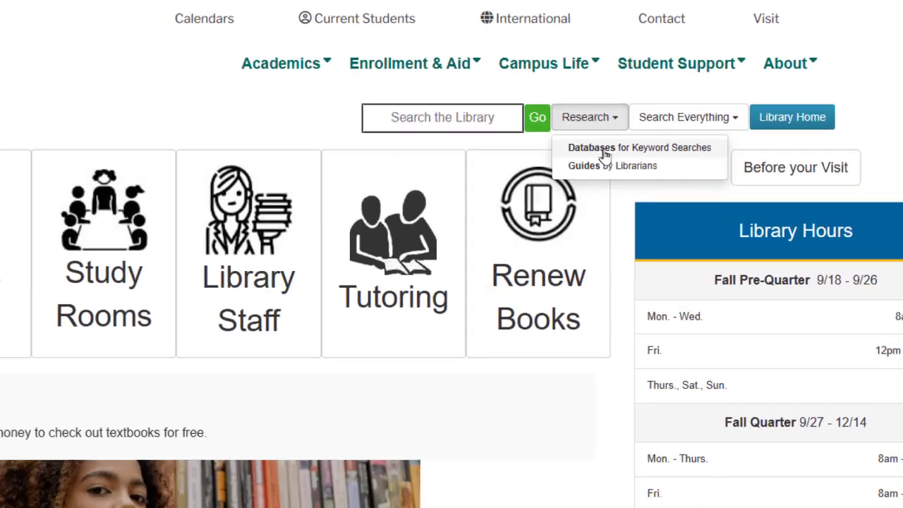
{"action": "left_click", "coordinate": [373, 501]}
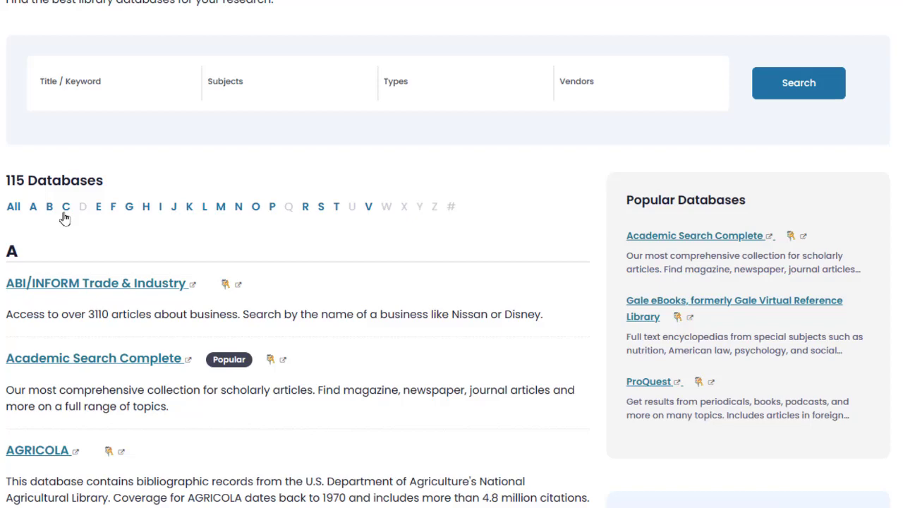
Filter the database list to the letter C and open CINAHL Full Text.
{"action": "left_click", "coordinate": [63, 215]}
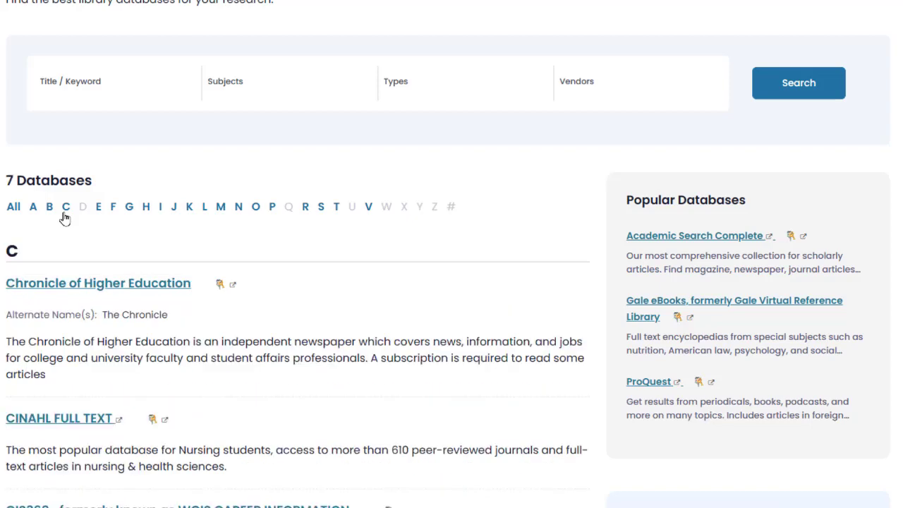
{"action": "left_click", "coordinate": [36, 421]}
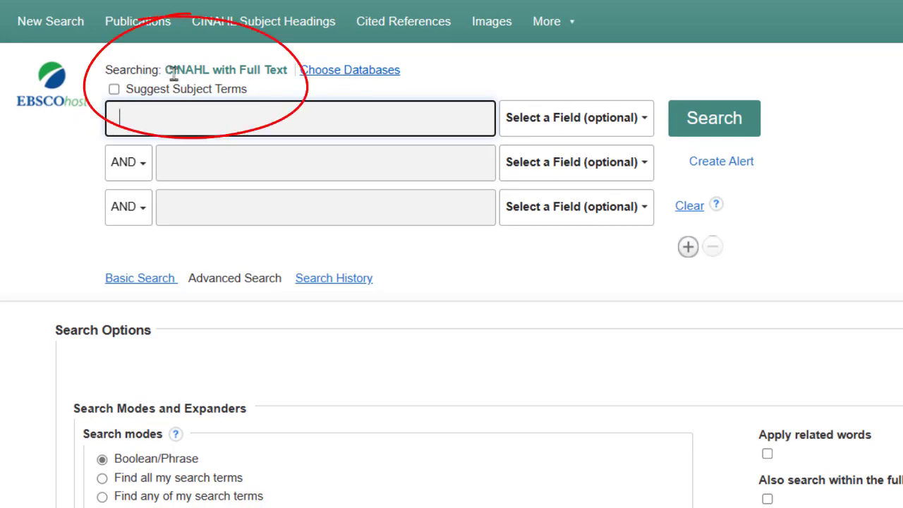
{"action": "left_click_drag", "start_coordinate": [165, 70], "coordinate": [288, 73]}
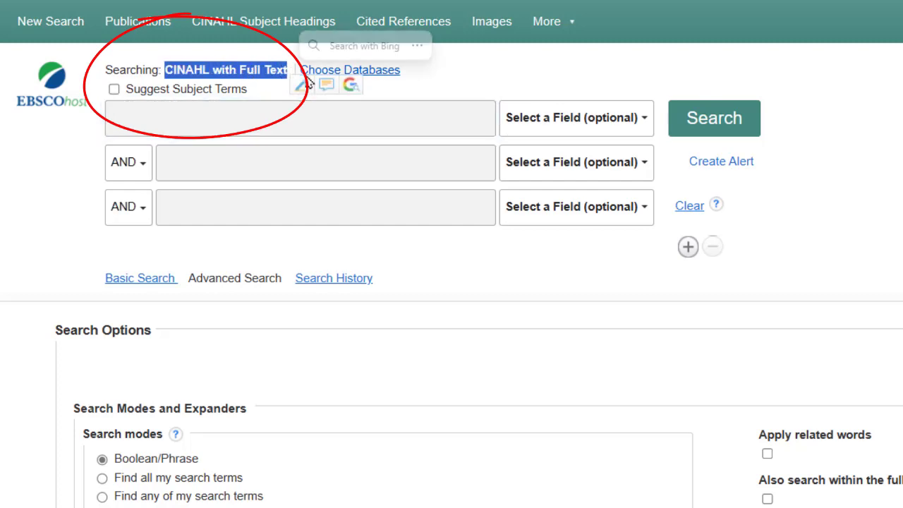
{"action": "left_click", "coordinate": [315, 73]}
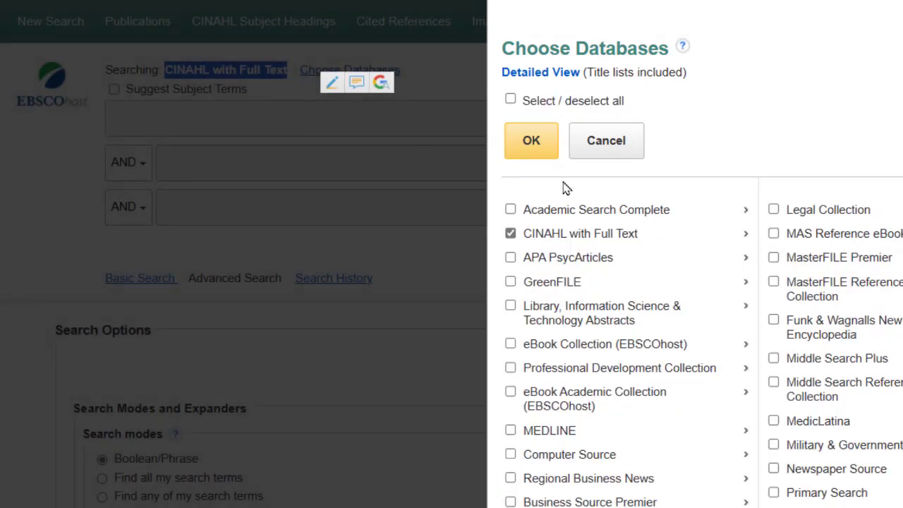
{"action": "left_click", "coordinate": [522, 210]}
{"action": "left_click", "coordinate": [530, 236]}
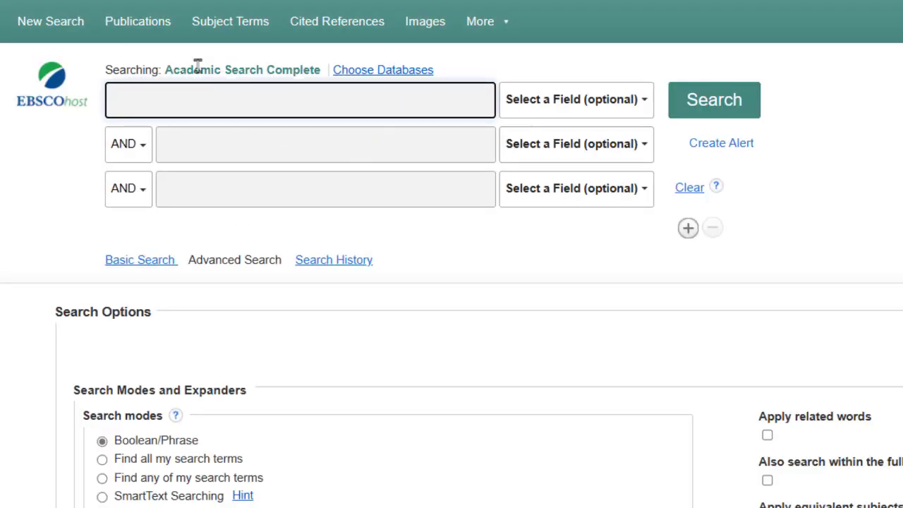
{"action": "left_click_drag", "start_coordinate": [162, 70], "coordinate": [333, 71]}
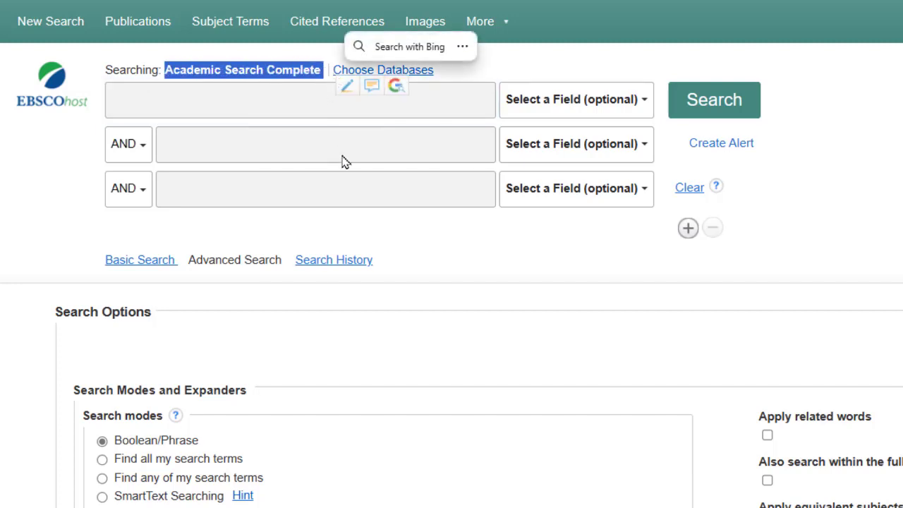
{"action": "left_click", "coordinate": [356, 70]}
{"action": "left_click", "coordinate": [539, 235]}
{"action": "left_click", "coordinate": [531, 141]}
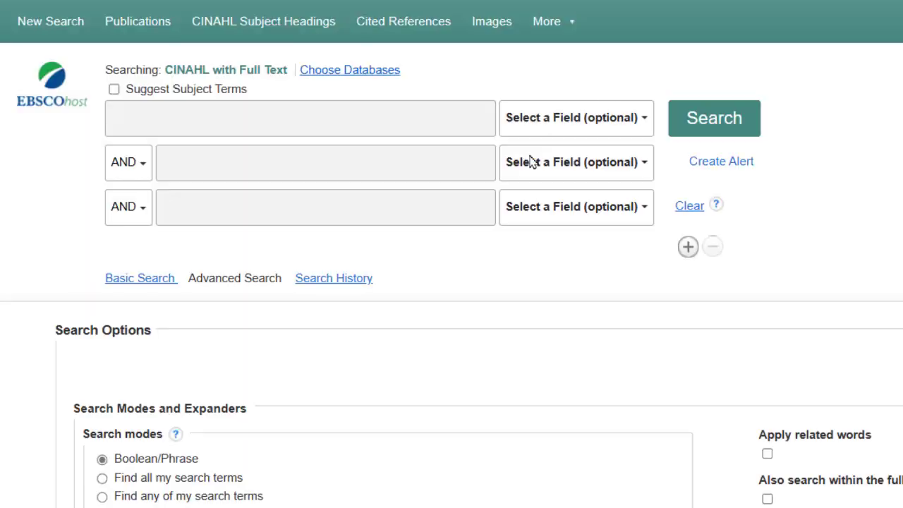
Search CINAHL for the suggested term 'urinary tract infection'.
{"action": "type", "text": "uri"}
{"action": "left_click", "coordinate": [233, 148]}
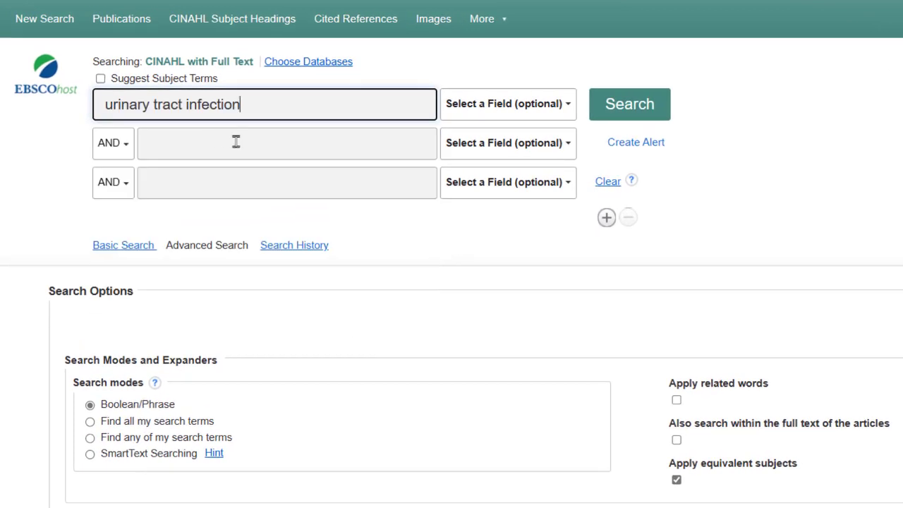
{"action": "left_click", "coordinate": [652, 106]}
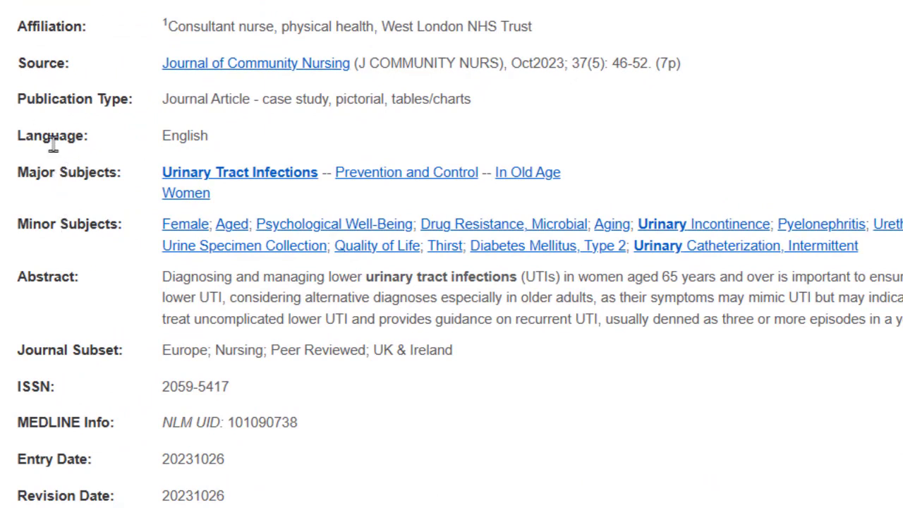
Highlight the Major Subjects in the 'Recurrent lower urinary tract infection in older women' record.
{"action": "left_click_drag", "start_coordinate": [160, 172], "coordinate": [600, 177]}
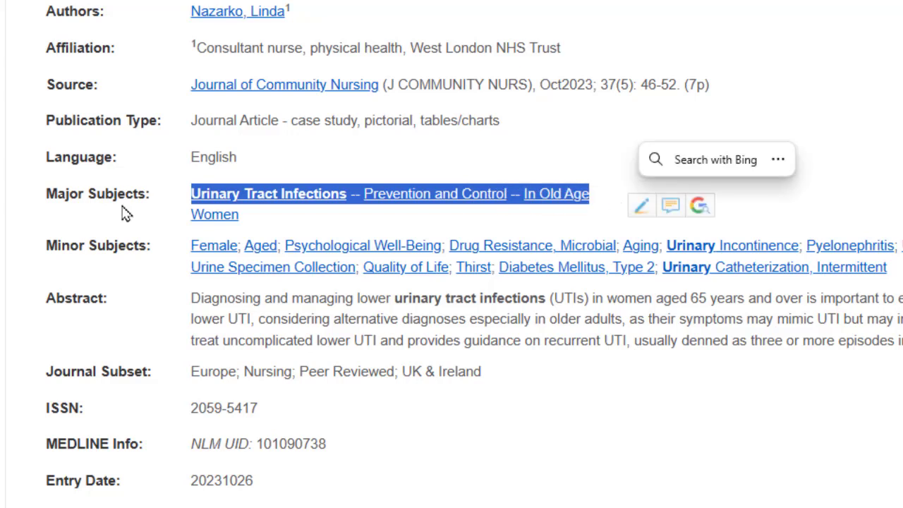
{"action": "left_click", "coordinate": [80, 195]}
{"action": "left_click_drag", "start_coordinate": [44, 194], "coordinate": [600, 220]}
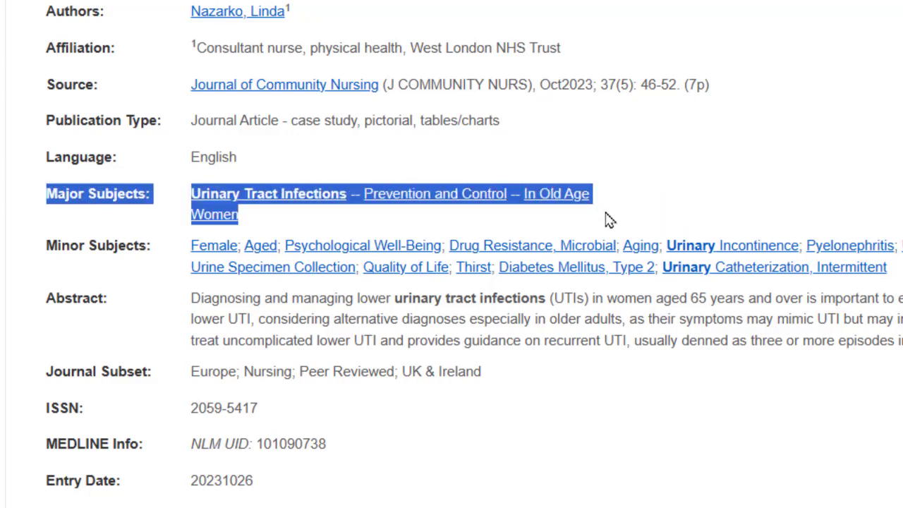
{"action": "left_click", "coordinate": [589, 132]}
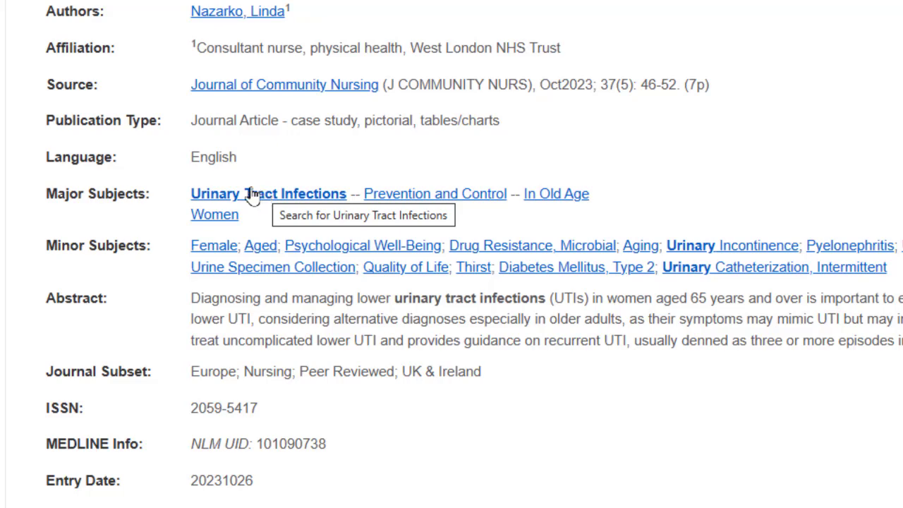
{"action": "scroll", "coordinate": [112, 219], "scroll_direction": "up", "scroll_amount": 3}
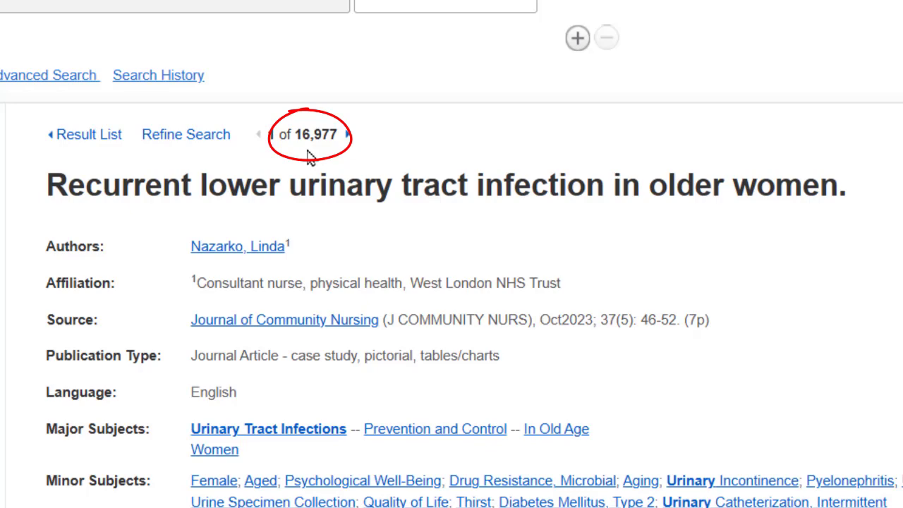
{"action": "scroll", "coordinate": [252, 313], "scroll_direction": "down", "scroll_amount": 2}
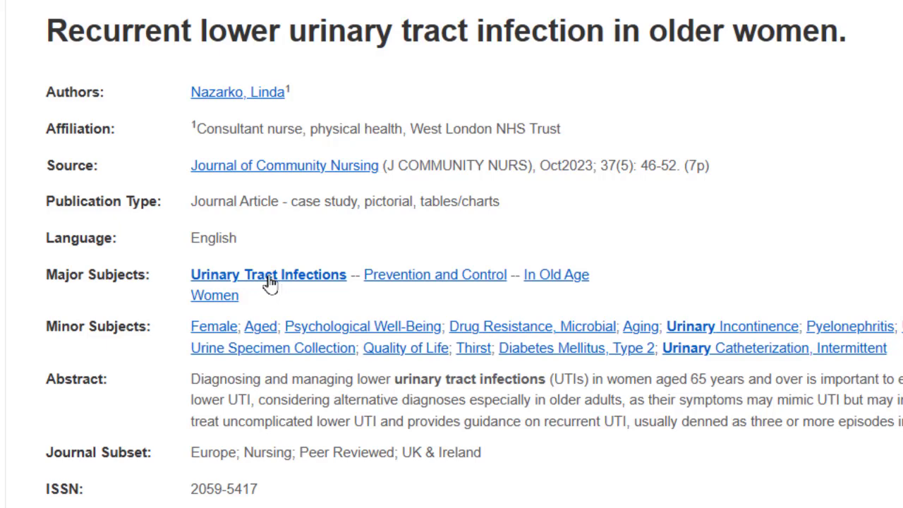
Run a new search on the Urinary Tract Infections major subject.
{"action": "left_click", "coordinate": [270, 282]}
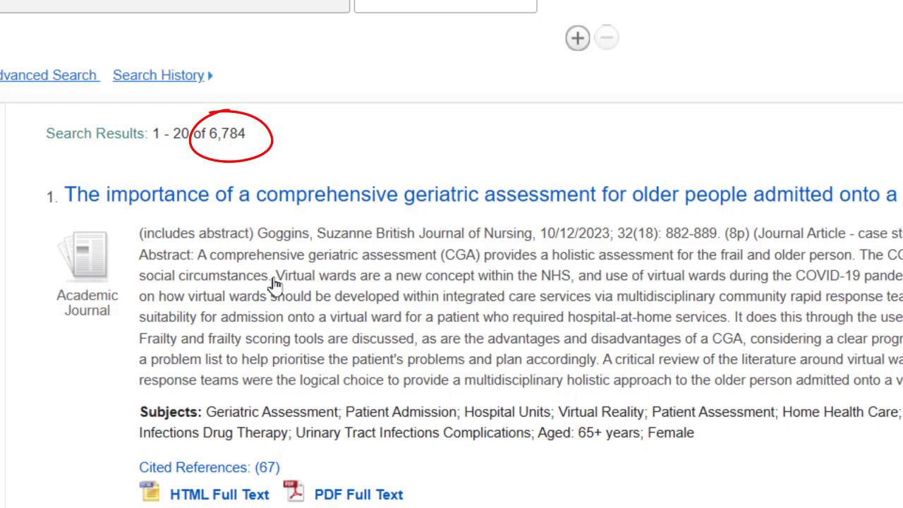
{"action": "scroll", "coordinate": [60, 381], "scroll_direction": "down", "scroll_amount": 2}
{"action": "scroll", "coordinate": [59, 353], "scroll_direction": "up", "scroll_amount": 2}
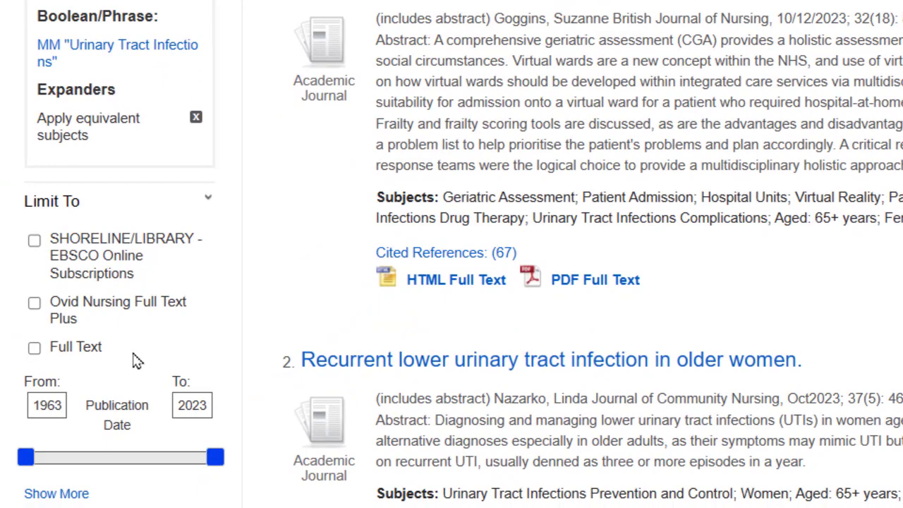
Limit results to publication years 2019–2023 and to full-text articles.
{"action": "double_click", "coordinate": [52, 403]}
{"action": "type", "text": "2019"}
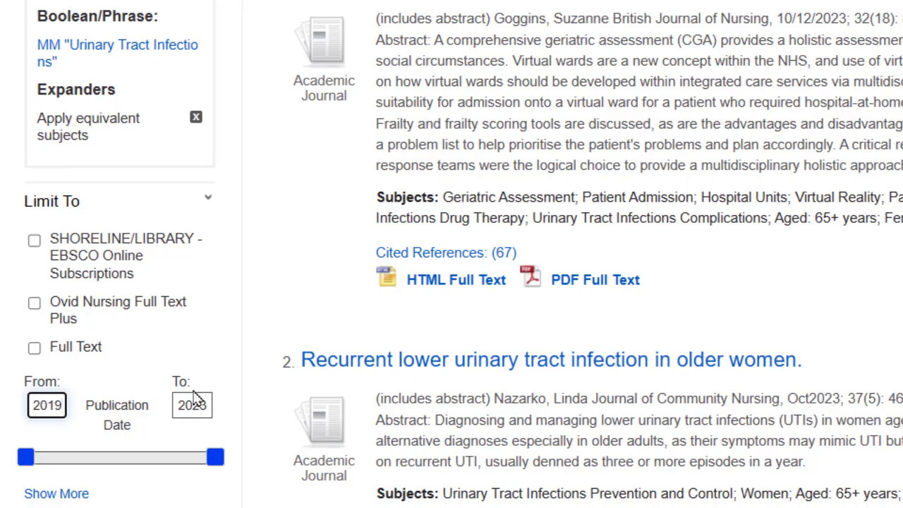
{"action": "key", "text": "Return"}
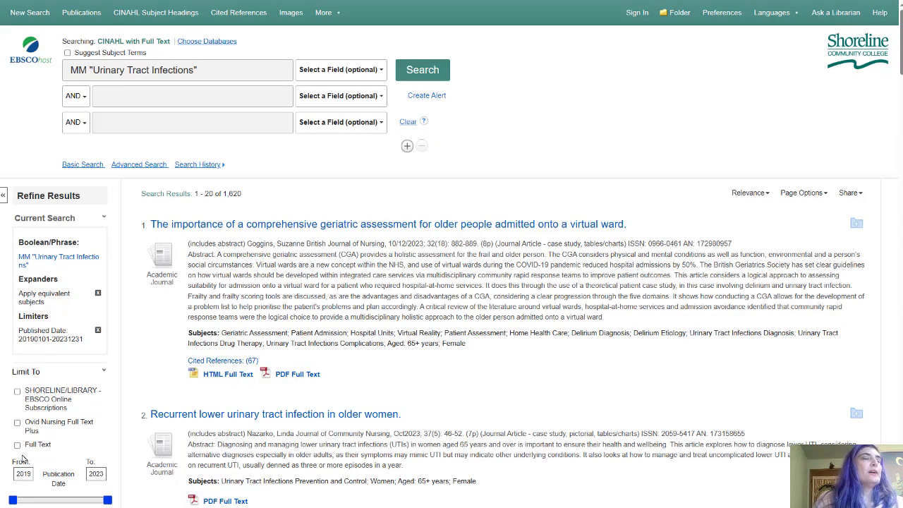
{"action": "scroll", "coordinate": [21, 460], "scroll_direction": "down", "scroll_amount": 2}
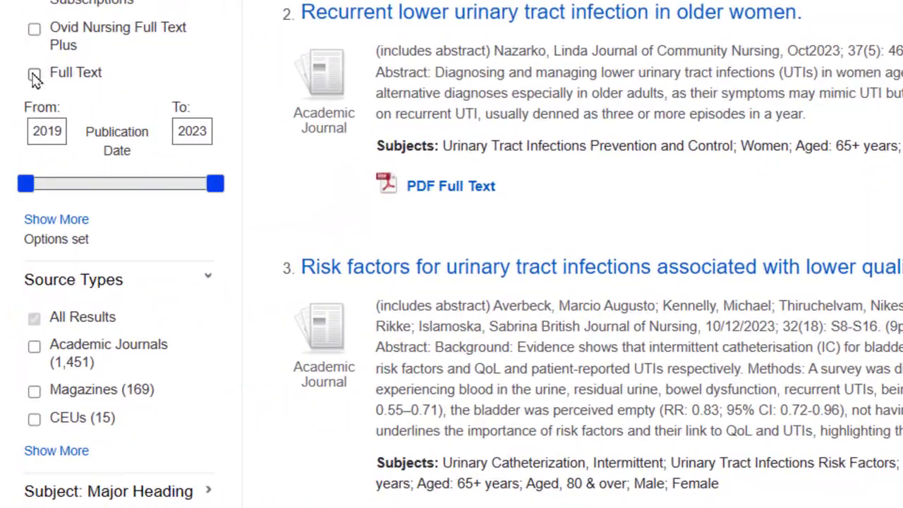
{"action": "left_click", "coordinate": [34, 73]}
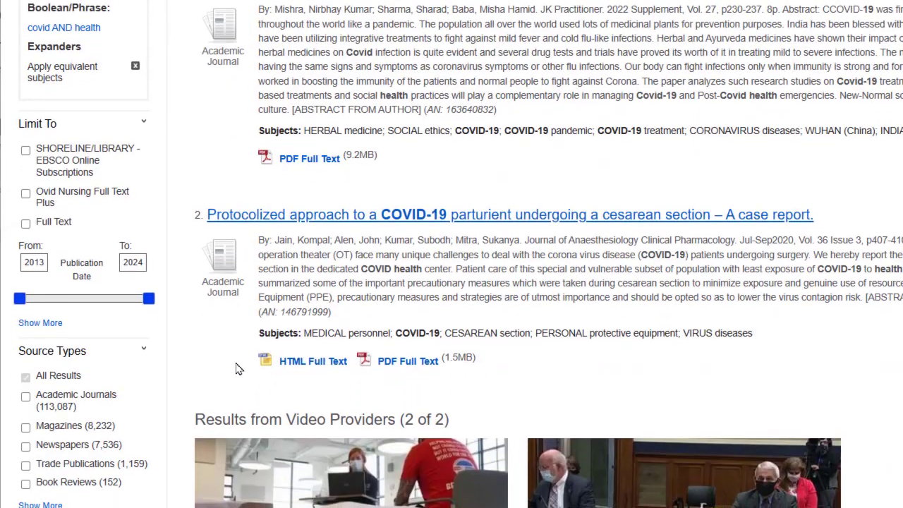
Open the COVID Health Structure Index record and check the library for its full text.
{"action": "scroll", "coordinate": [239, 369], "scroll_direction": "down", "scroll_amount": 8}
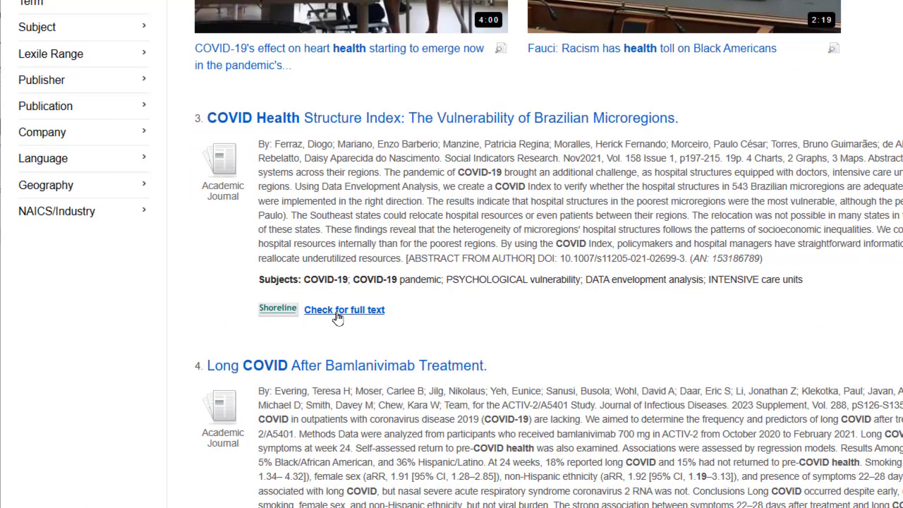
{"action": "left_click", "coordinate": [399, 125]}
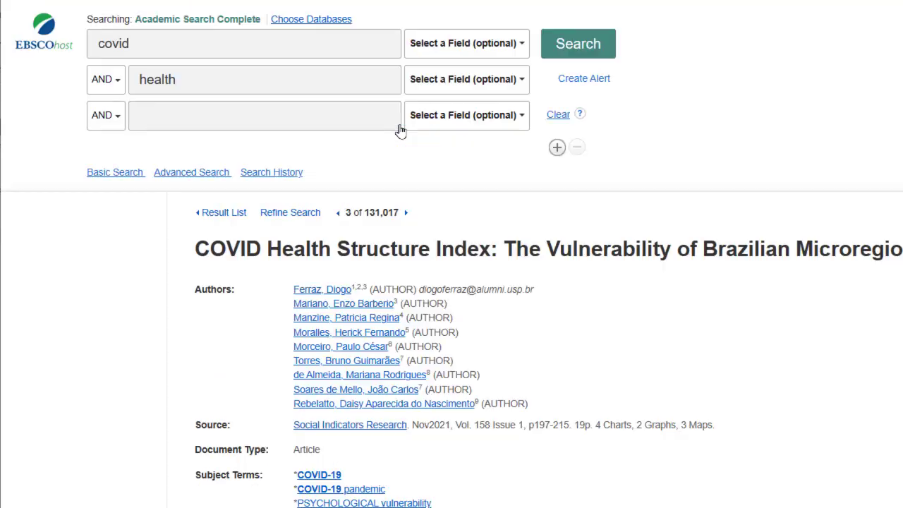
{"action": "left_click_drag", "start_coordinate": [46, 218], "coordinate": [128, 226]}
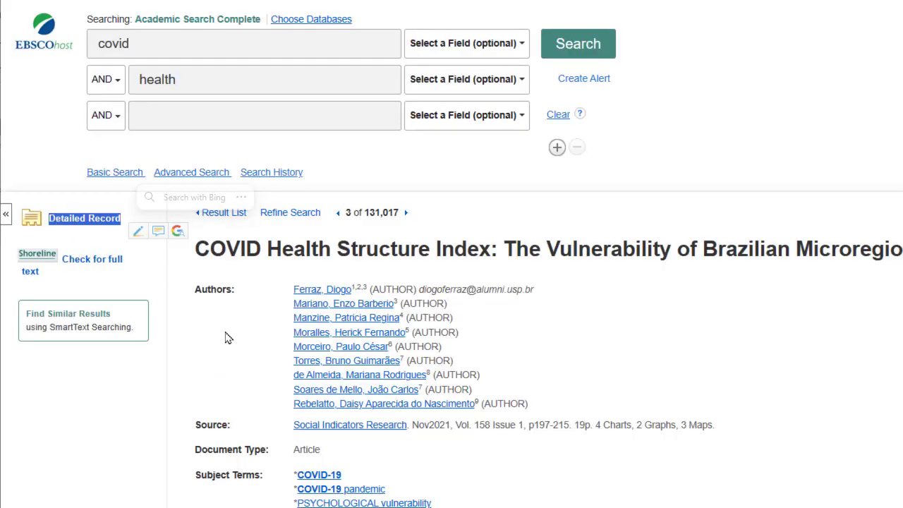
{"action": "scroll", "coordinate": [227, 338], "scroll_direction": "down", "scroll_amount": 4}
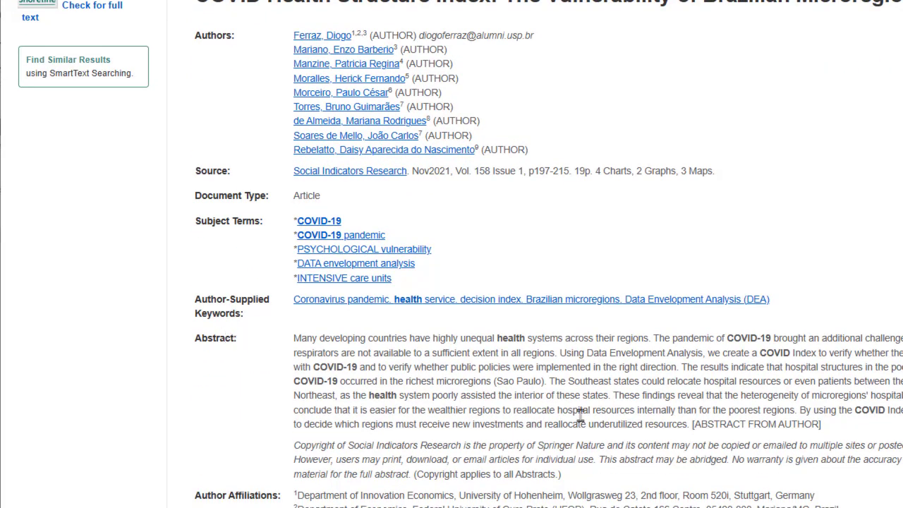
{"action": "scroll", "coordinate": [773, 404], "scroll_direction": "up", "scroll_amount": 4}
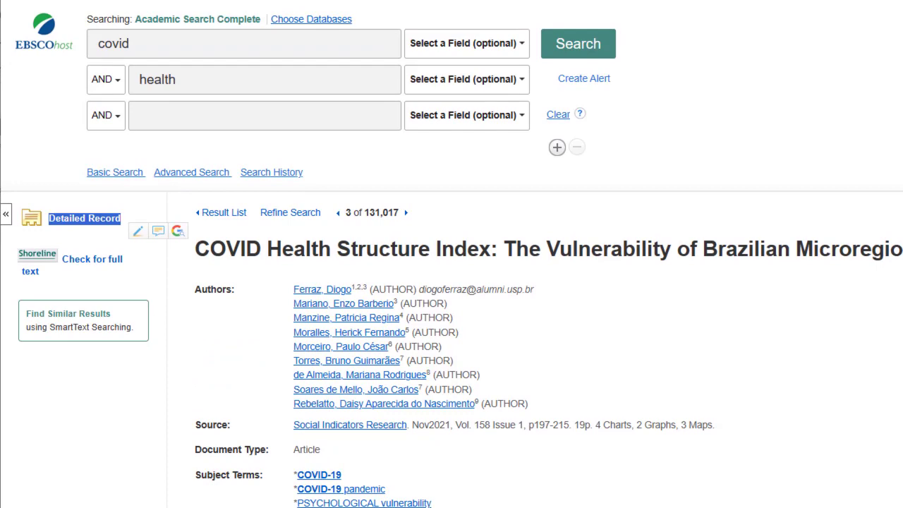
{"action": "left_click", "coordinate": [111, 397]}
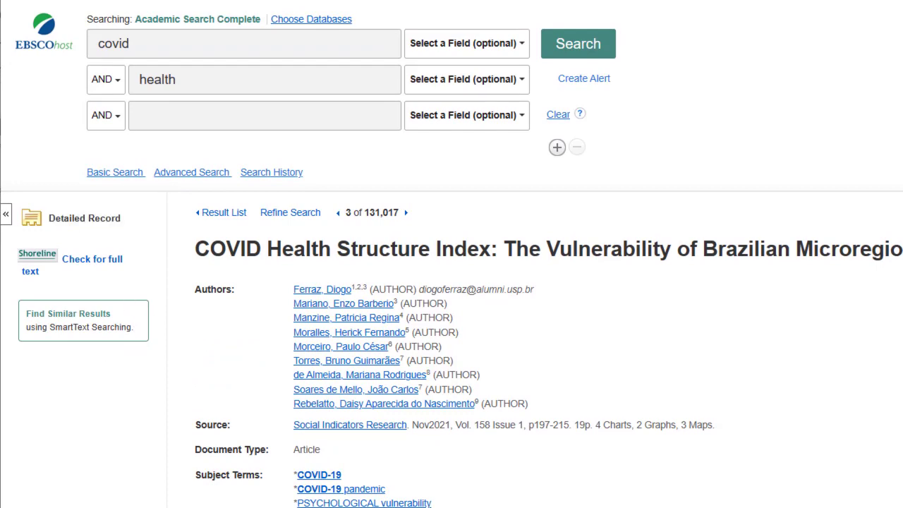
{"action": "left_click", "coordinate": [37, 254]}
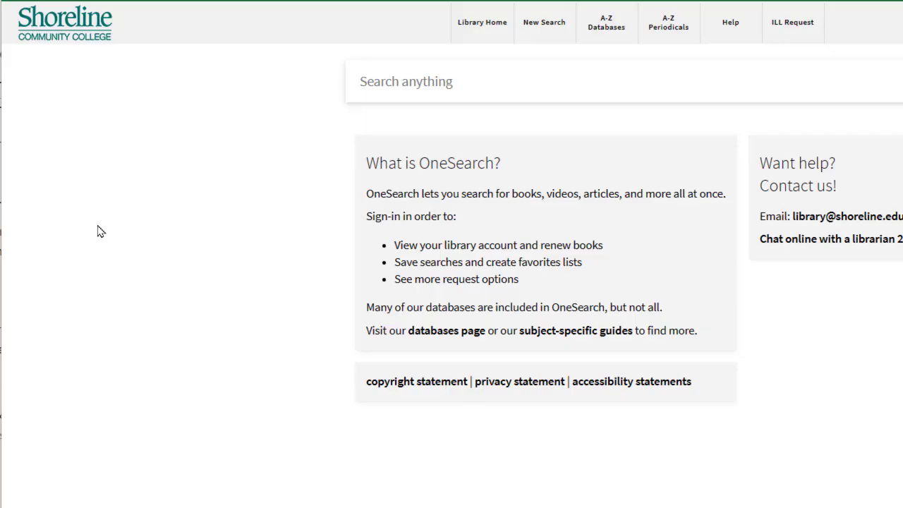
Open the ILL Request form with the Article citation type.
{"action": "left_click", "coordinate": [795, 41]}
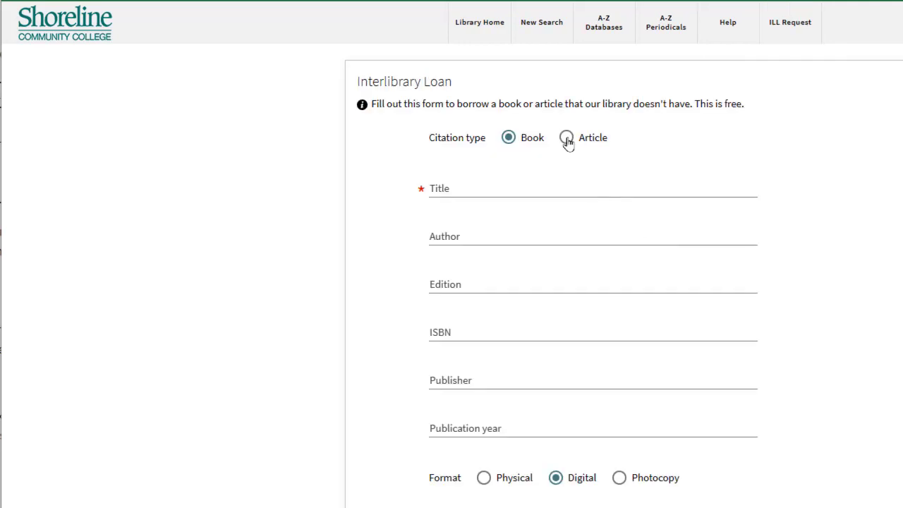
{"action": "left_click", "coordinate": [566, 138]}
{"action": "scroll", "coordinate": [559, 230], "scroll_direction": "down", "scroll_amount": 1}
Check Academic Journals under Source Types, leaving 358 Urinary Tract Infections results.
{"action": "left_click", "coordinate": [480, 220]}
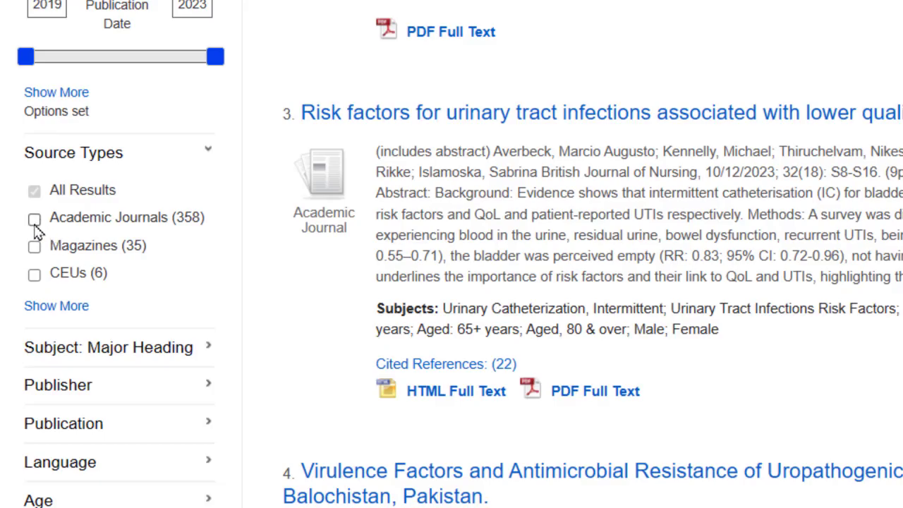
{"action": "left_click", "coordinate": [34, 220]}
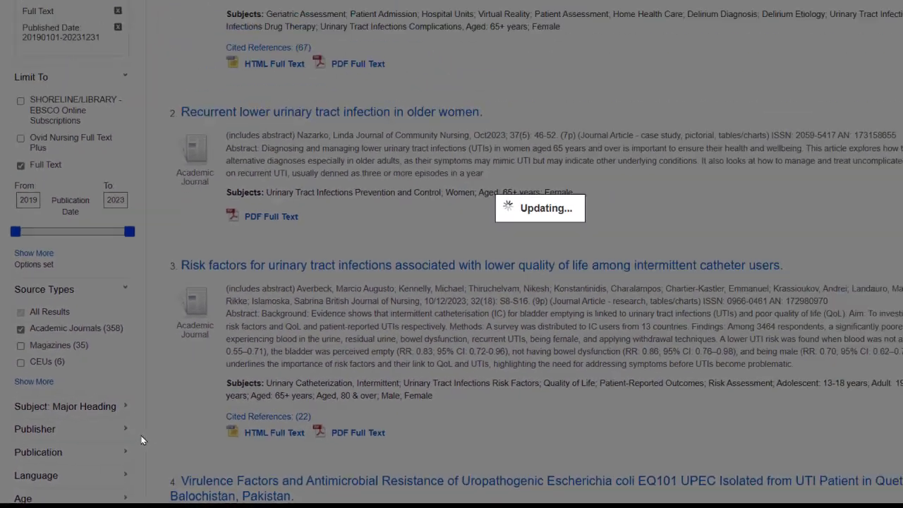
{"action": "scroll", "coordinate": [115, 450], "scroll_direction": "down", "scroll_amount": 5}
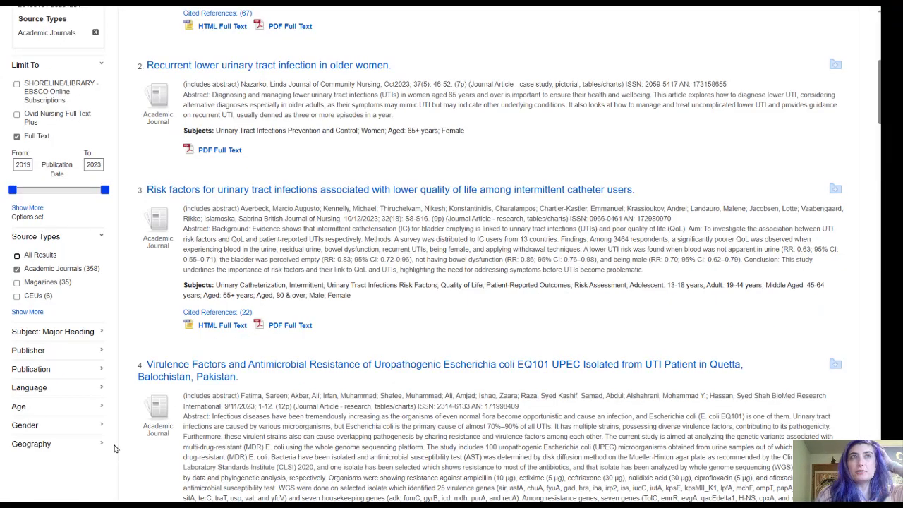
{"action": "scroll", "coordinate": [119, 438], "scroll_direction": "up", "scroll_amount": 4}
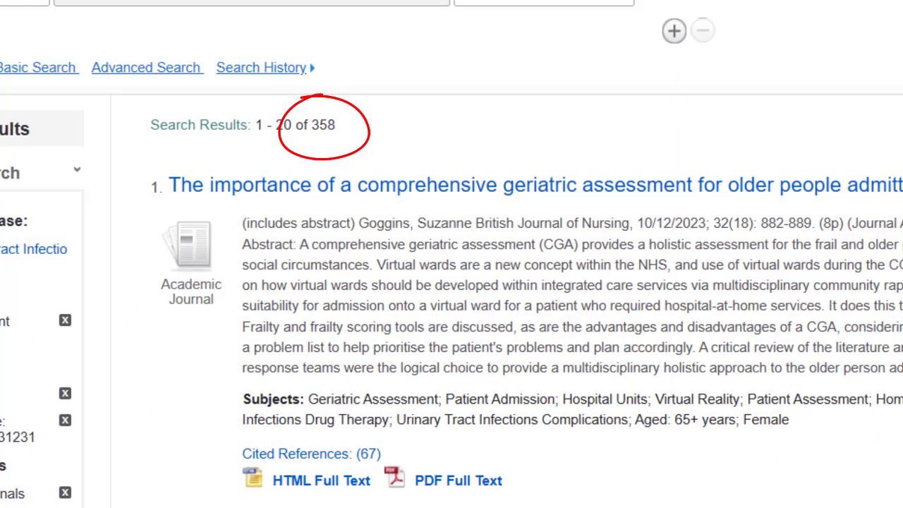
{"action": "scroll", "coordinate": [451, 253], "scroll_direction": "down", "scroll_amount": 10}
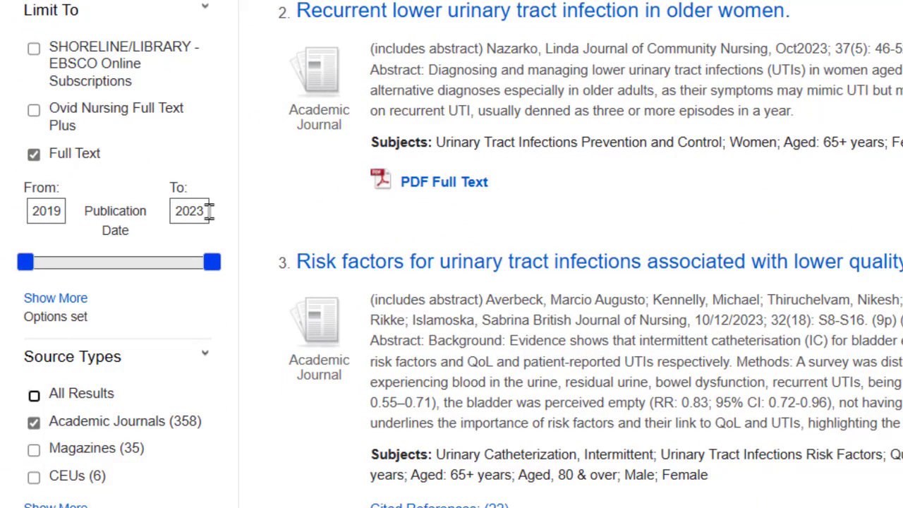
{"action": "scroll", "coordinate": [303, 420], "scroll_direction": "up", "scroll_amount": 10}
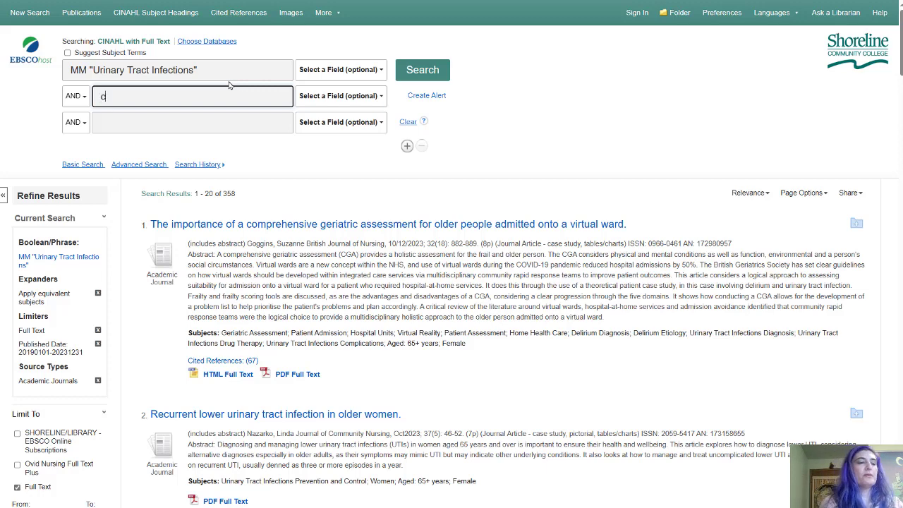
Add 'cranberry' as a second search term alongside MM 'Urinary Tract Infections'.
{"action": "type", "text": "ranberry"}
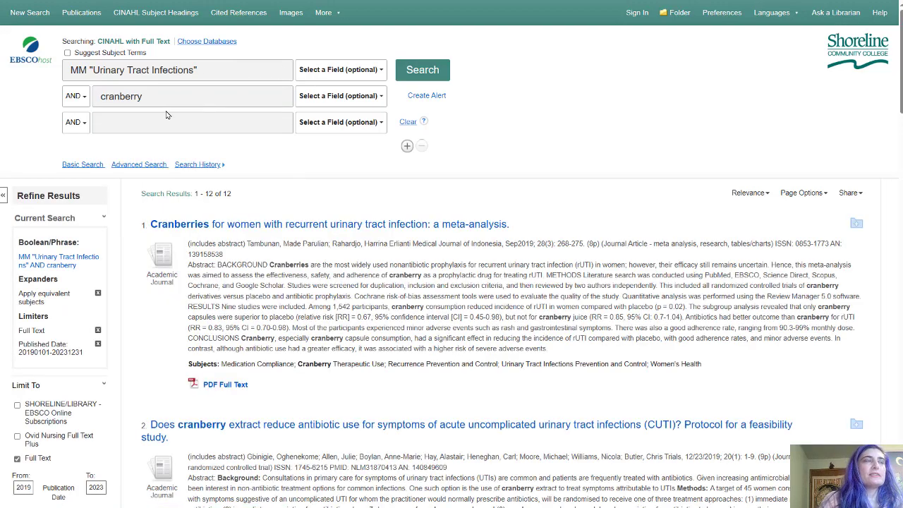
{"action": "scroll", "coordinate": [115, 229], "scroll_direction": "down", "scroll_amount": 2}
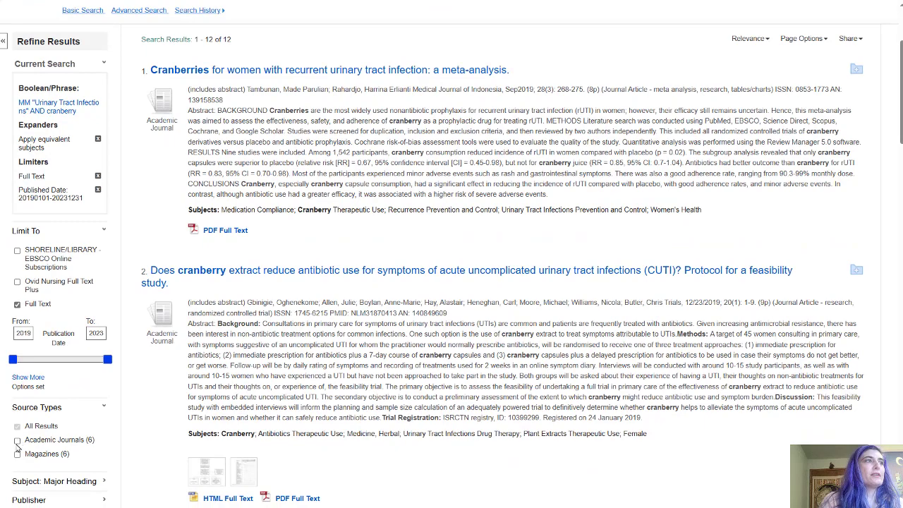
{"action": "scroll", "coordinate": [19, 446], "scroll_direction": "down", "scroll_amount": 2}
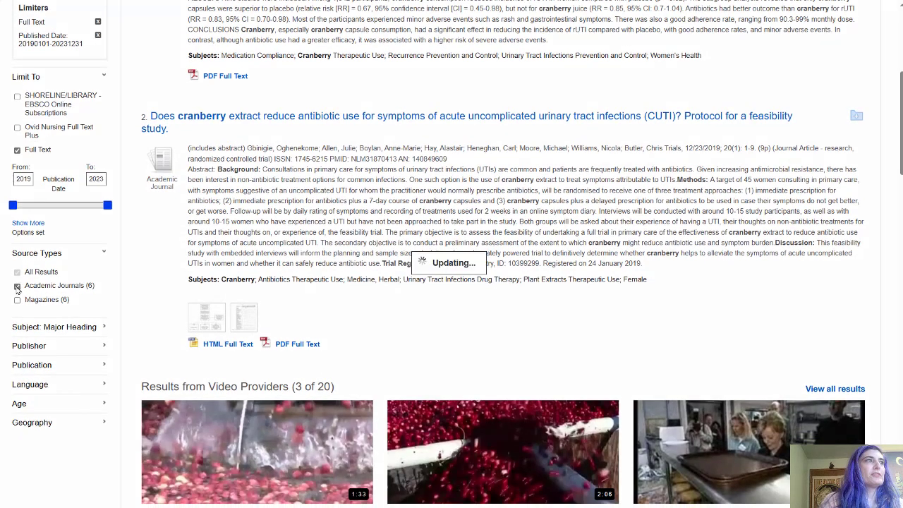
Limit the cranberry results to Academic Journals, leaving 6 articles.
{"action": "left_click", "coordinate": [18, 288]}
{"action": "scroll", "coordinate": [145, 367], "scroll_direction": "down", "scroll_amount": 4}
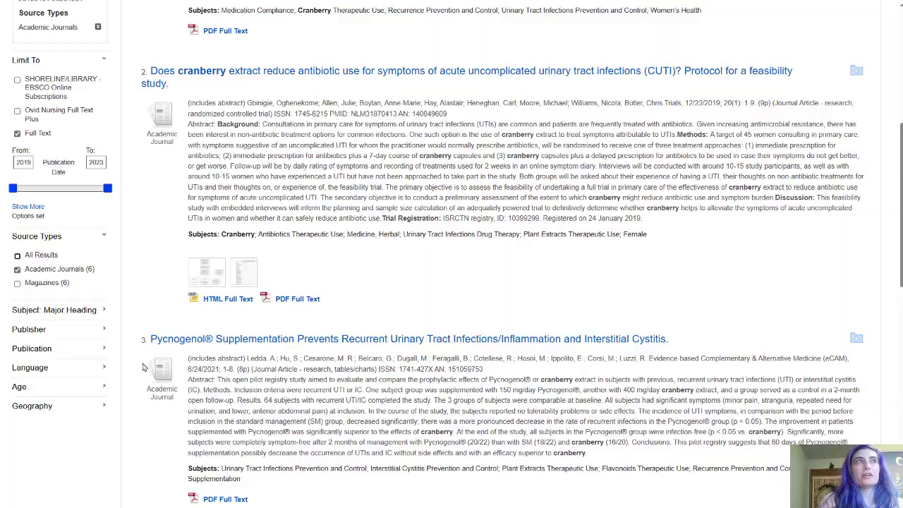
{"action": "scroll", "coordinate": [219, 248], "scroll_direction": "up", "scroll_amount": 1}
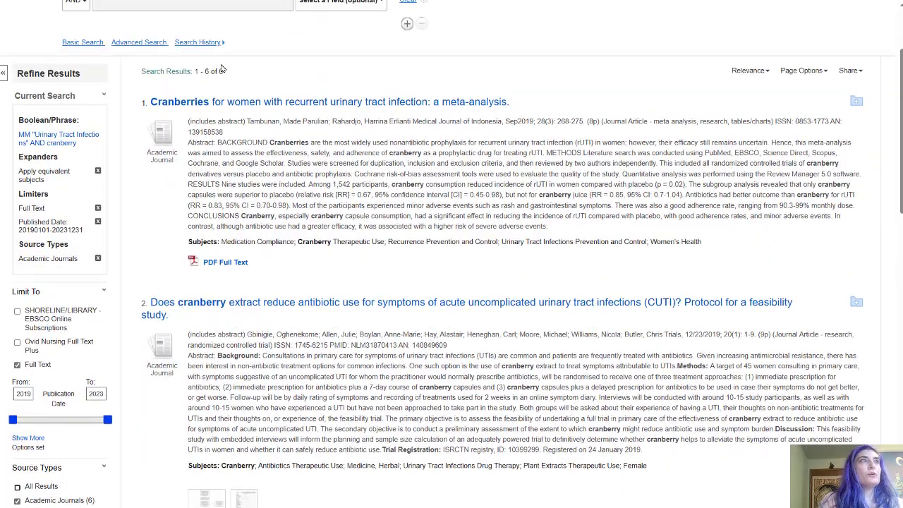
{"action": "scroll", "coordinate": [367, 231], "scroll_direction": "up", "scroll_amount": 2}
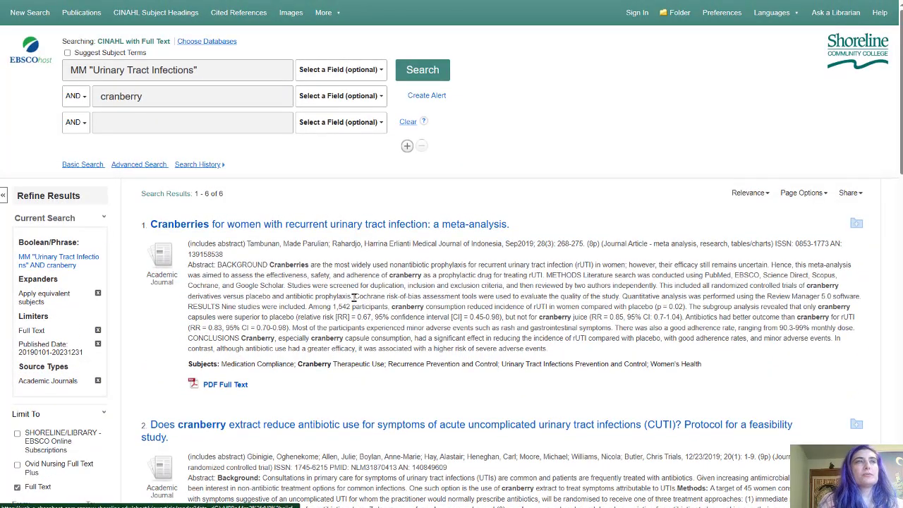
{"action": "scroll", "coordinate": [357, 297], "scroll_direction": "down", "scroll_amount": 3}
{"action": "scroll", "coordinate": [356, 296], "scroll_direction": "down", "scroll_amount": 1}
{"action": "scroll", "coordinate": [356, 293], "scroll_direction": "down", "scroll_amount": 11}
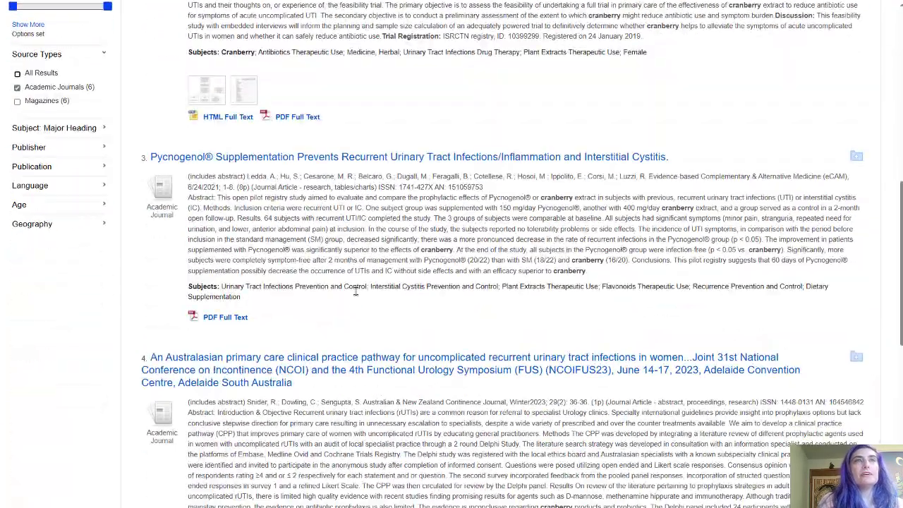
{"action": "scroll", "coordinate": [360, 295], "scroll_direction": "up", "scroll_amount": 13}
{"action": "scroll", "coordinate": [361, 296], "scroll_direction": "up", "scroll_amount": 2}
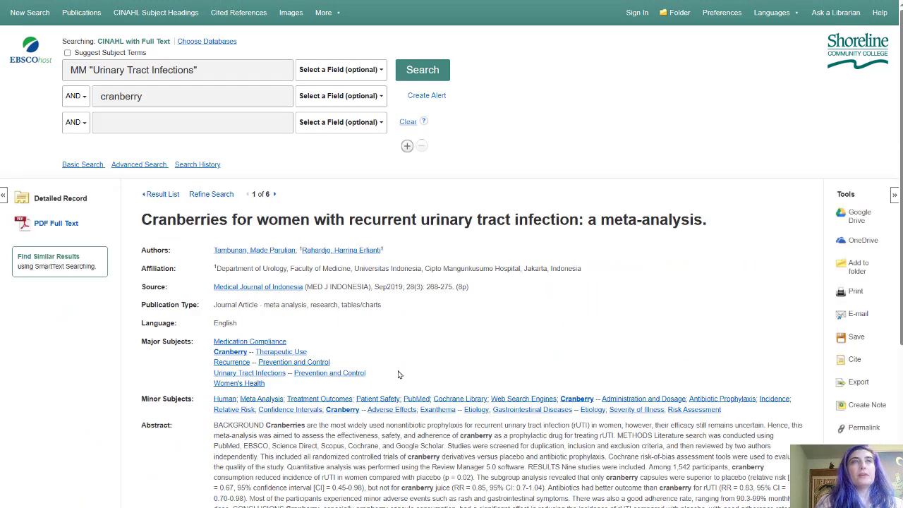
Scroll through the cranberry meta-analysis's detailed record and PDF full text.
{"action": "scroll", "coordinate": [398, 374], "scroll_direction": "down", "scroll_amount": 2}
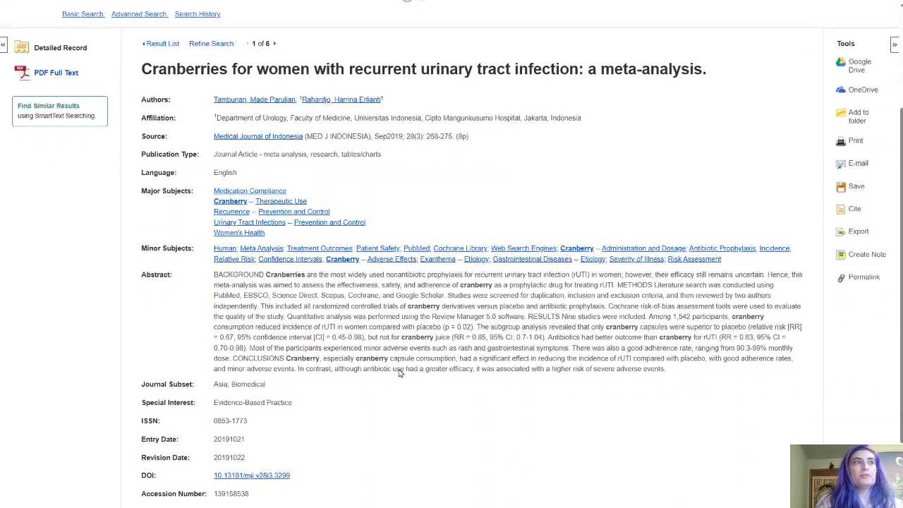
{"action": "scroll", "coordinate": [173, 311], "scroll_direction": "down", "scroll_amount": 2}
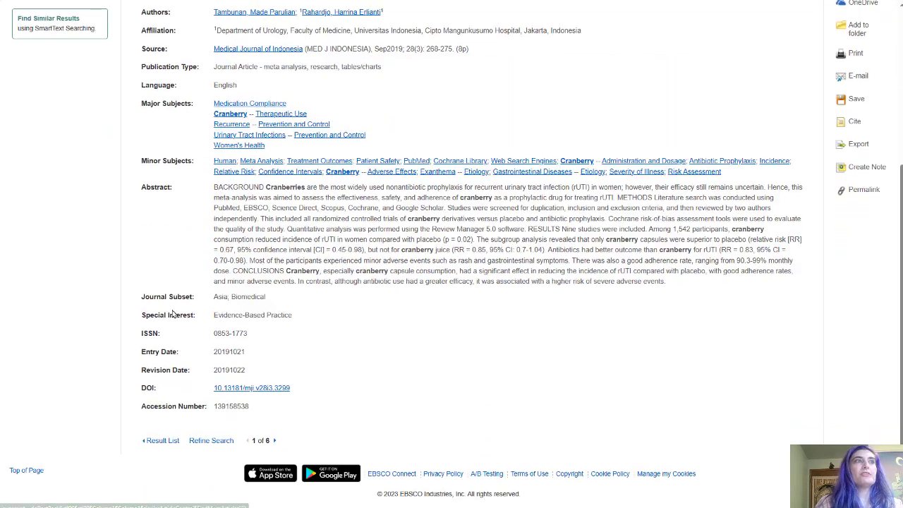
{"action": "scroll", "coordinate": [173, 310], "scroll_direction": "up", "scroll_amount": 2}
{"action": "scroll", "coordinate": [173, 310], "scroll_direction": "down", "scroll_amount": 2}
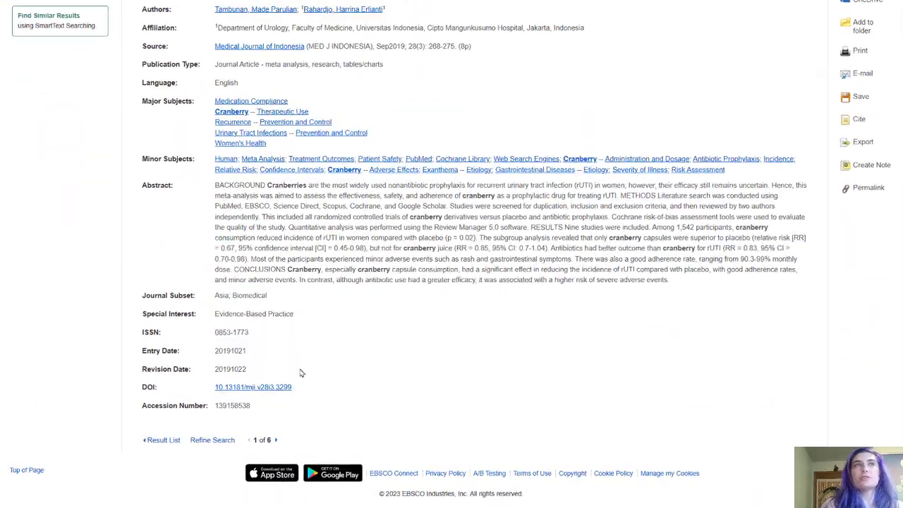
{"action": "scroll", "coordinate": [57, 224], "scroll_direction": "up", "scroll_amount": 5}
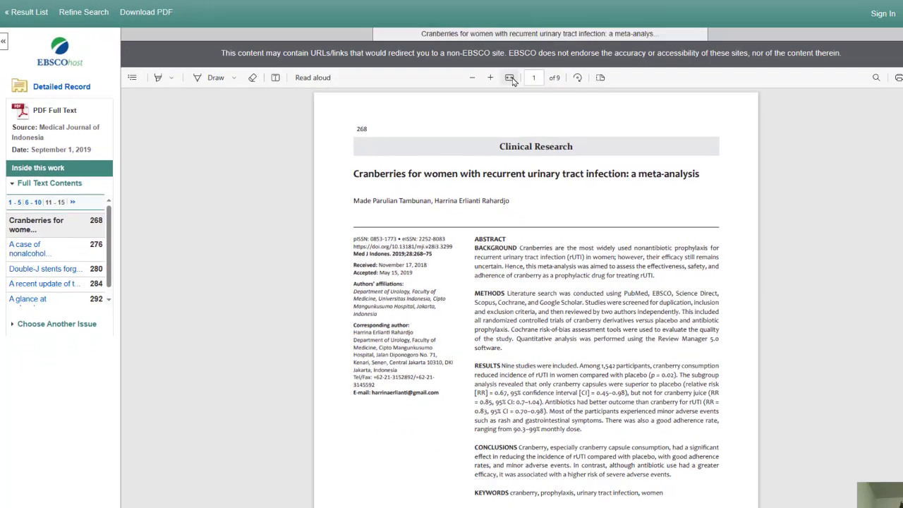
Fit the meta-analysis PDF to the viewer width and scroll through it.
{"action": "left_click", "coordinate": [749, 114]}
{"action": "scroll", "coordinate": [478, 181], "scroll_direction": "down", "scroll_amount": 5}
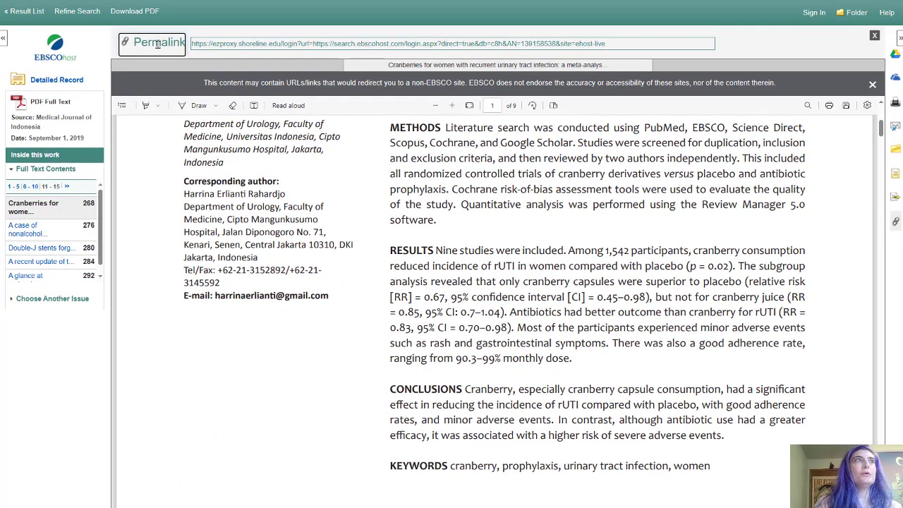
Select the article's permalink URL and copy it.
{"action": "left_click", "coordinate": [262, 44]}
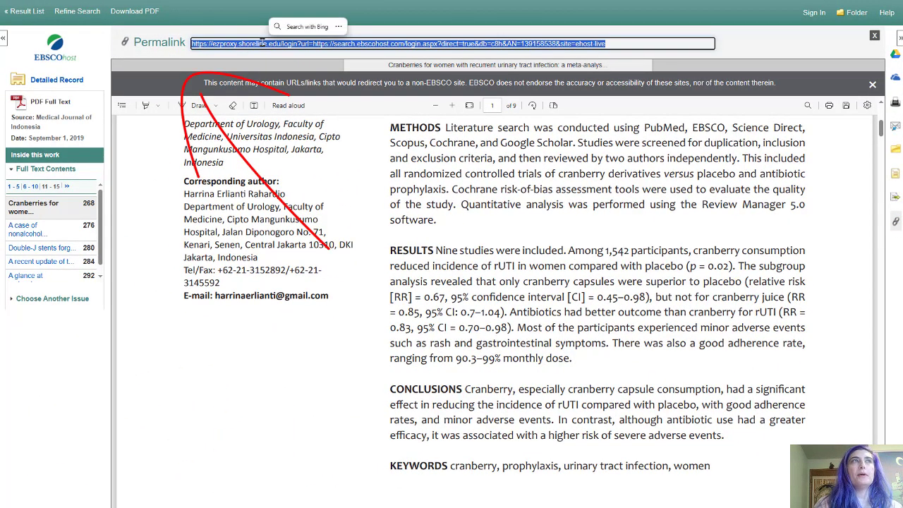
{"action": "right_click", "coordinate": [262, 44]}
{"action": "left_click", "coordinate": [275, 49]}
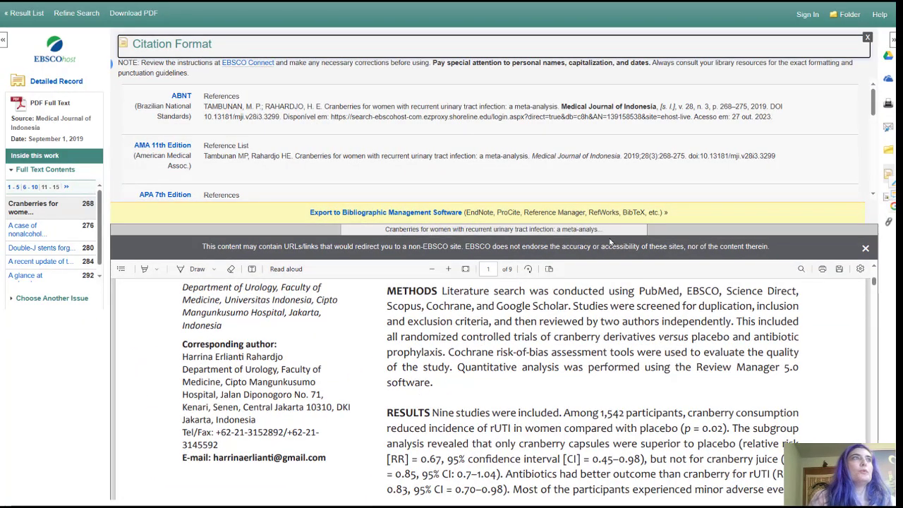
Highlight the full APA 7th Edition reference in the Citation Format list, then clear the selection.
{"action": "scroll", "coordinate": [321, 151], "scroll_direction": "down", "scroll_amount": 2}
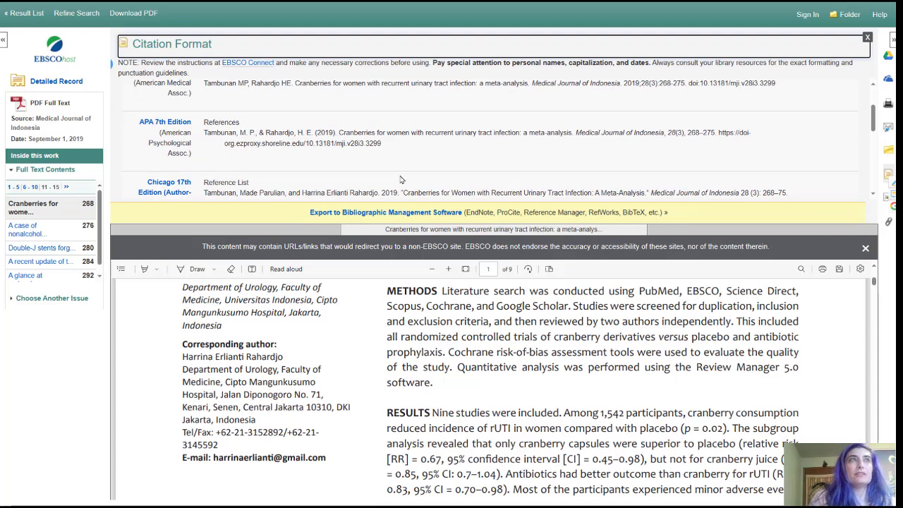
{"action": "left_click_drag", "start_coordinate": [390, 147], "coordinate": [138, 124]}
{"action": "left_click", "coordinate": [260, 132]}
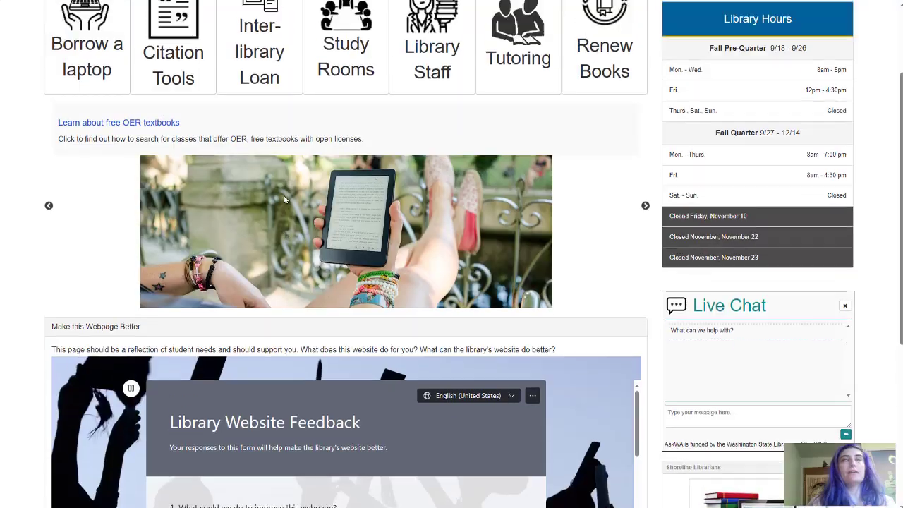
Book a librarian appointment for Wednesday, November 15, 2023 at 11:55am and continue to the details form.
{"action": "scroll", "coordinate": [288, 197], "scroll_direction": "up", "scroll_amount": 2}
{"action": "scroll", "coordinate": [685, 258], "scroll_direction": "down", "scroll_amount": 2}
{"action": "scroll", "coordinate": [678, 268], "scroll_direction": "down", "scroll_amount": 5}
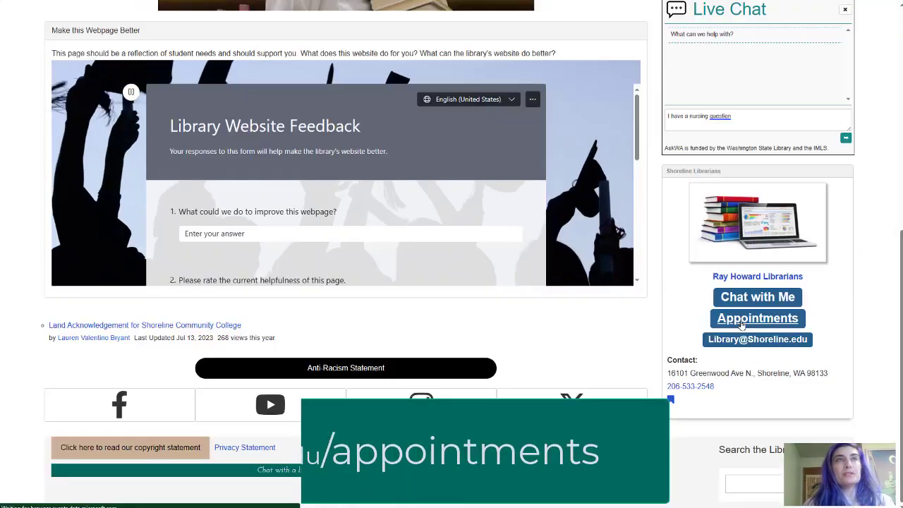
{"action": "left_click", "coordinate": [740, 321]}
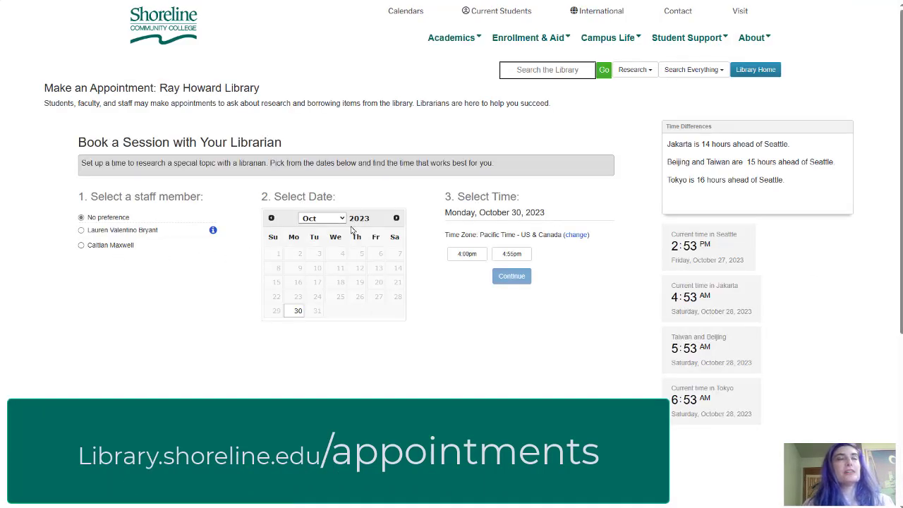
{"action": "left_click", "coordinate": [396, 218]}
{"action": "left_click", "coordinate": [340, 281]}
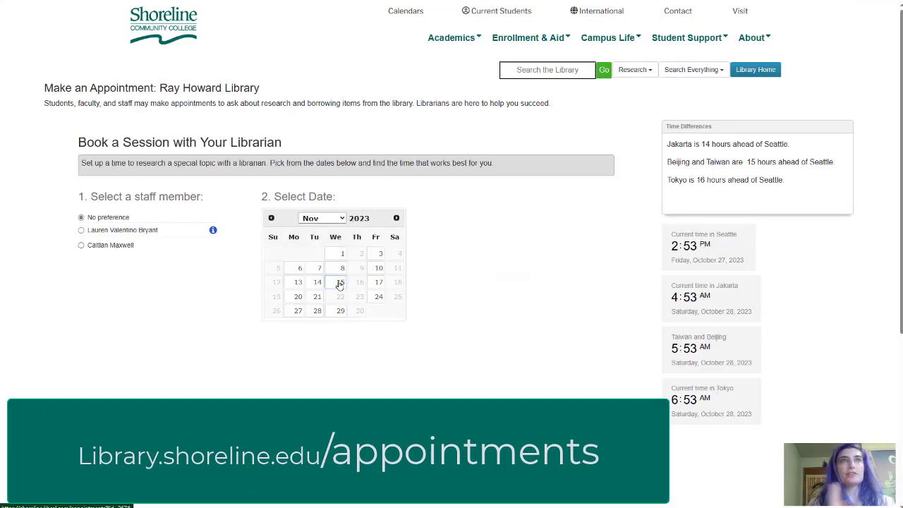
{"action": "left_click", "coordinate": [511, 254]}
{"action": "left_click", "coordinate": [514, 279]}
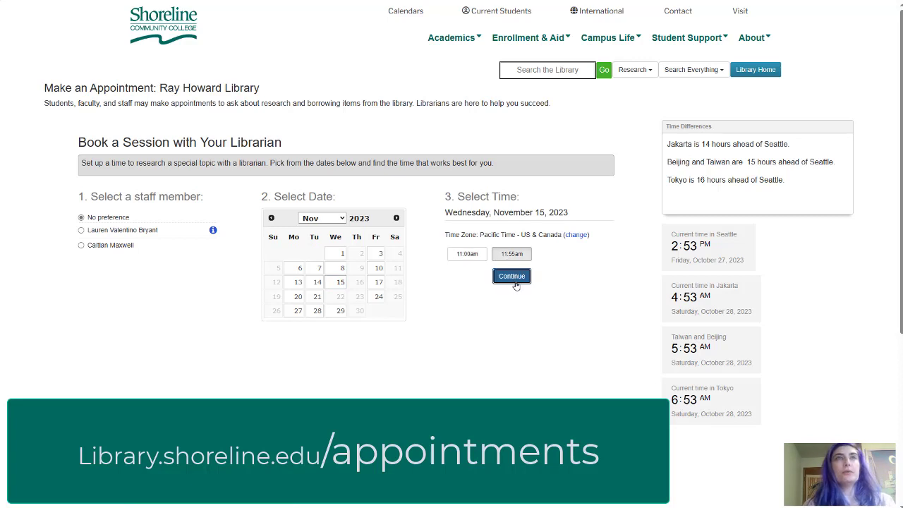